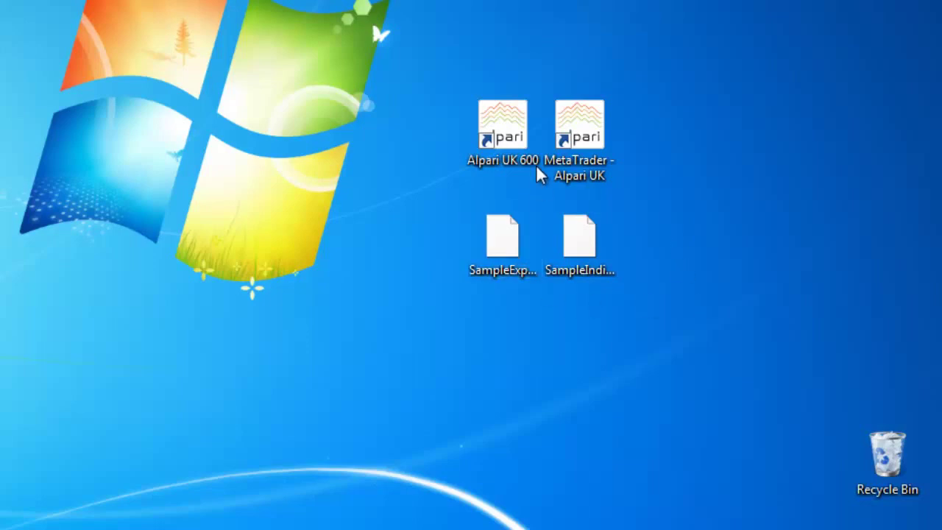
# Check the SampleIndicator.ex4 and SampleExpert.ex4 desktop files, then launch MetaTrader from the Alpari UK 600 shortcut.
pyautogui.click(511, 155)
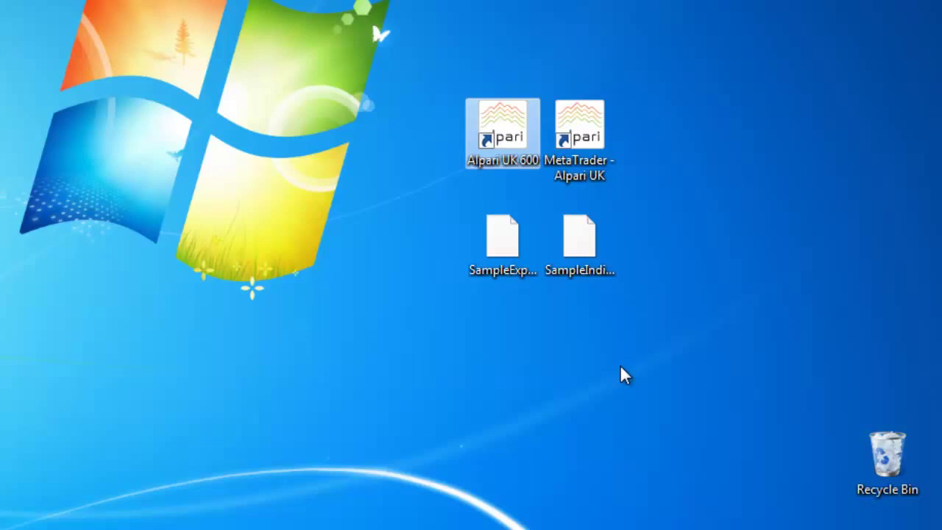
pyautogui.click(580, 243)
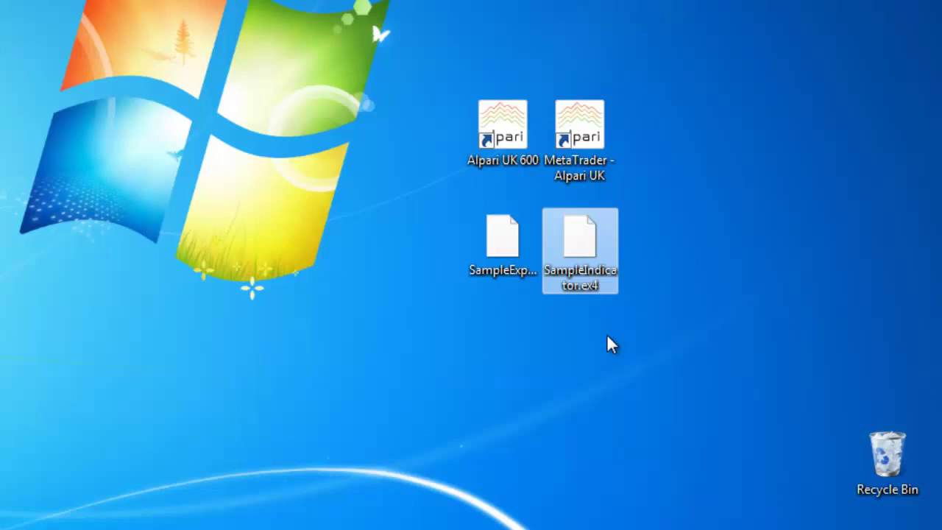
pyautogui.click(521, 221)
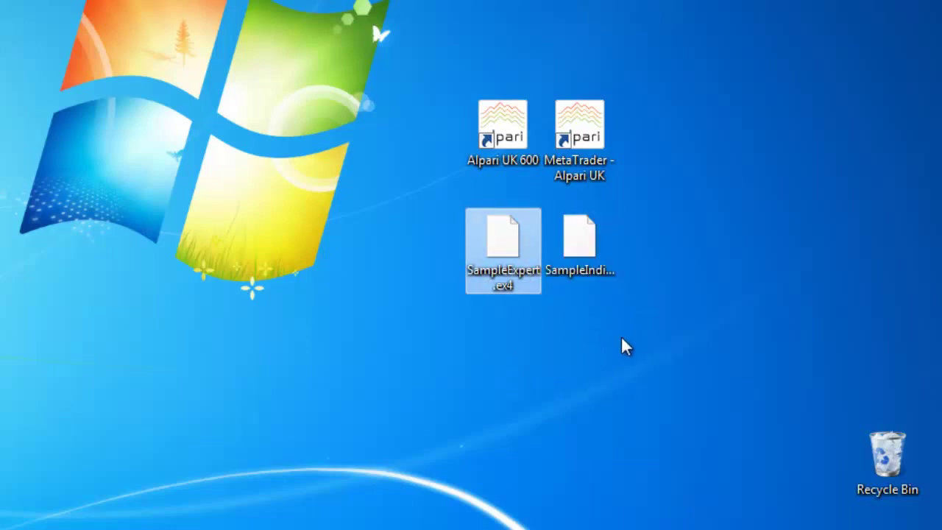
pyautogui.click(529, 151)
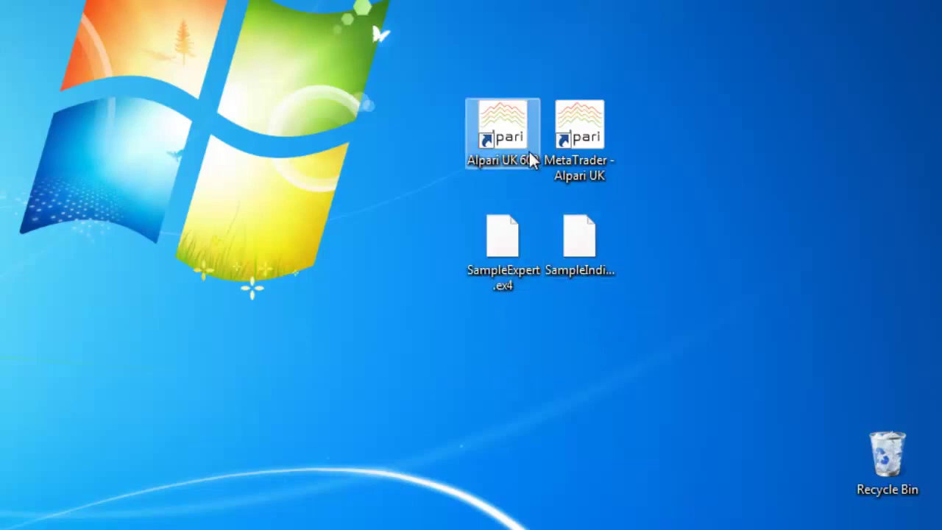
pyautogui.doubleClick(498, 132)
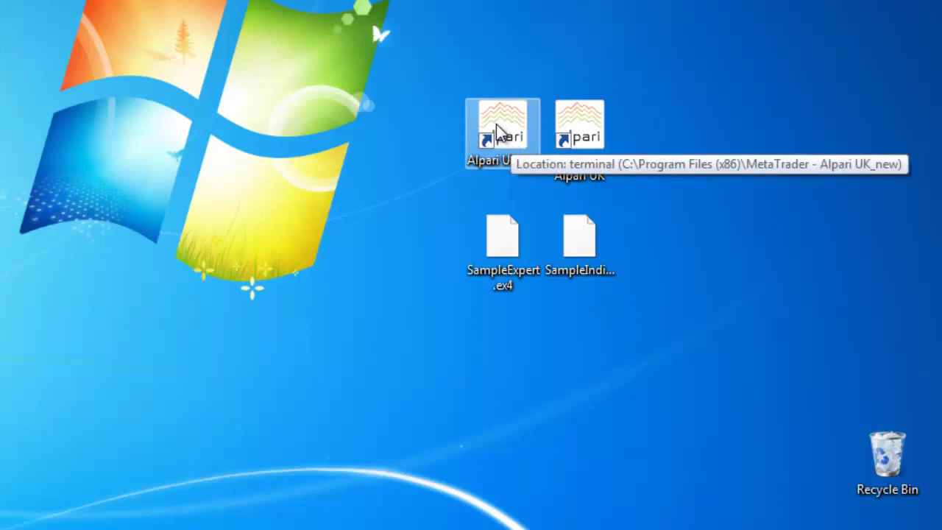
# Go to the Alpari UK 600 shortcut's file location and browse into MQL4\Experts.
pyautogui.rightClick(499, 132)
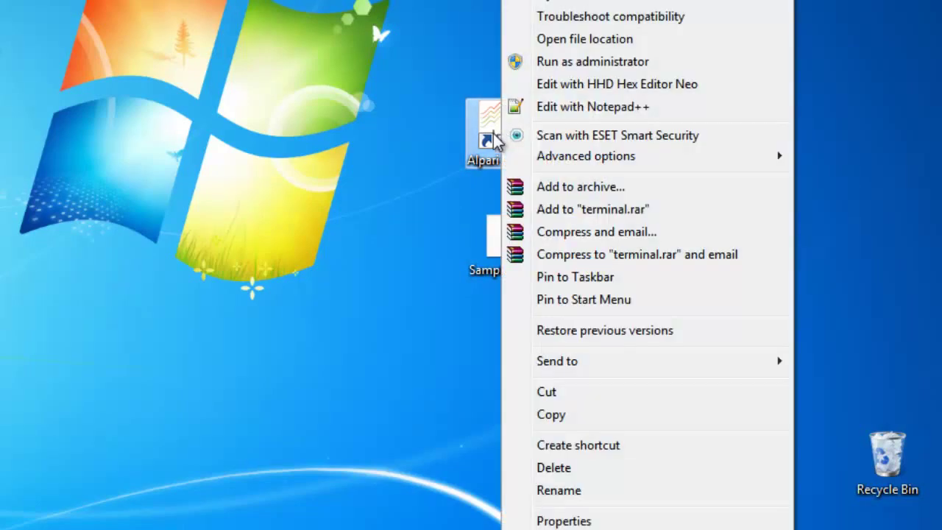
pyautogui.click(599, 43)
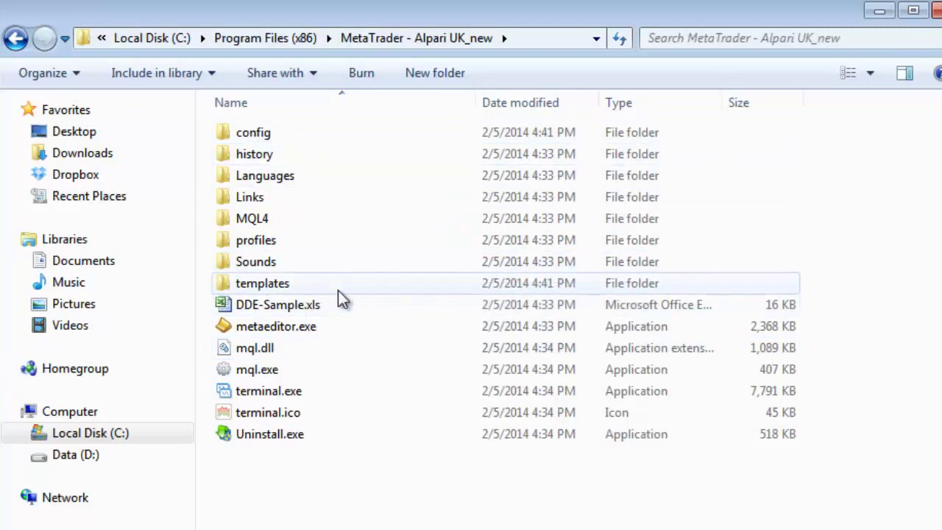
pyautogui.doubleClick(259, 220)
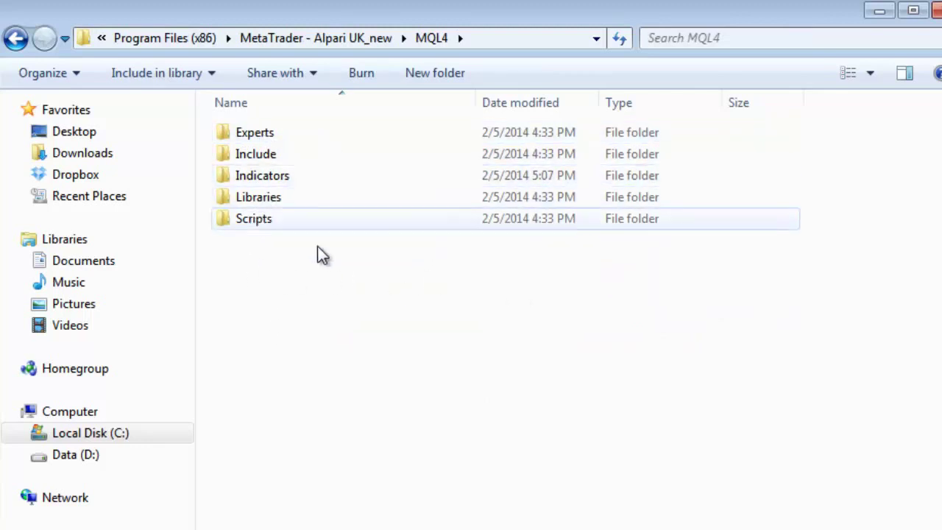
pyautogui.doubleClick(261, 138)
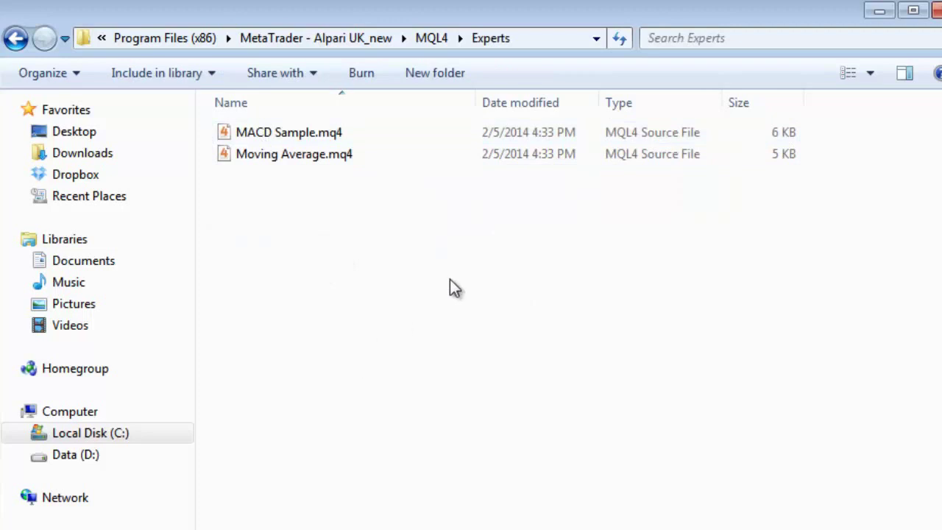
pyautogui.click(431, 38)
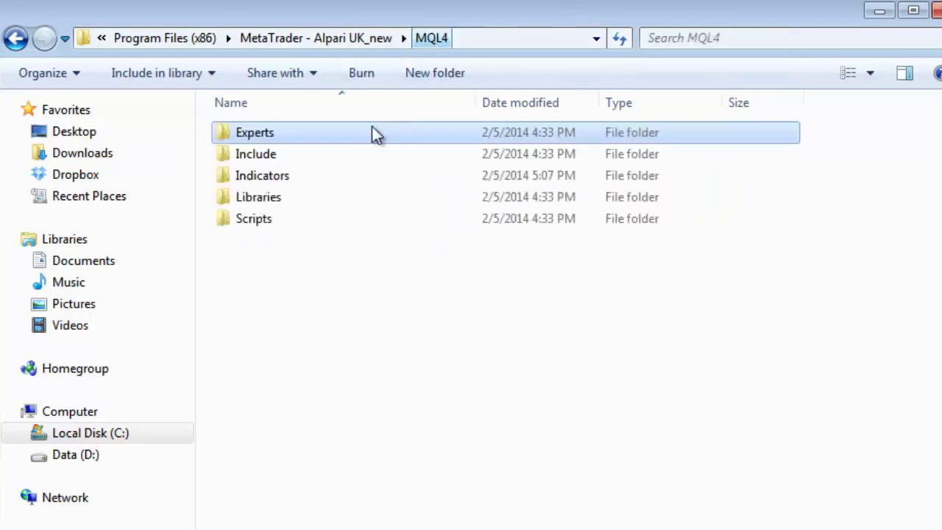
pyautogui.doubleClick(269, 137)
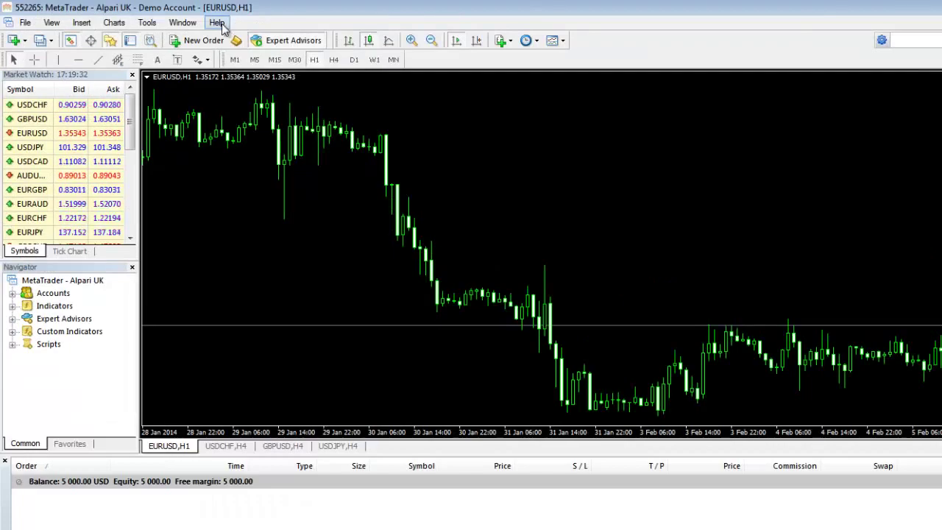
pyautogui.click(201, 1)
pyautogui.click(243, 148)
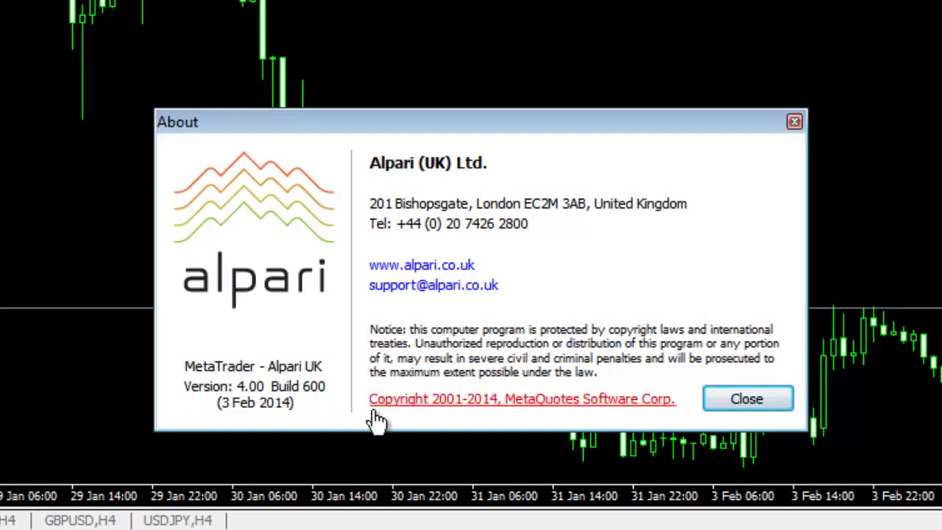
pyautogui.click(738, 398)
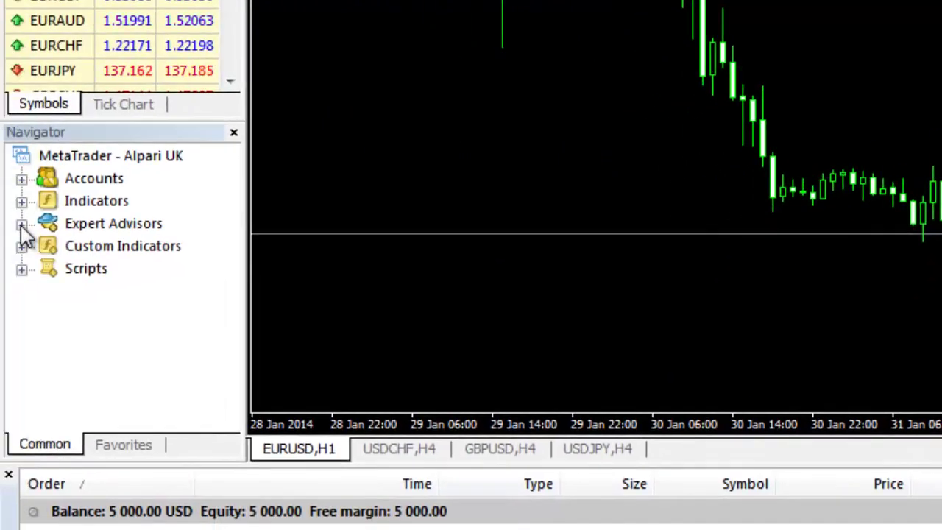
pyautogui.click(21, 224)
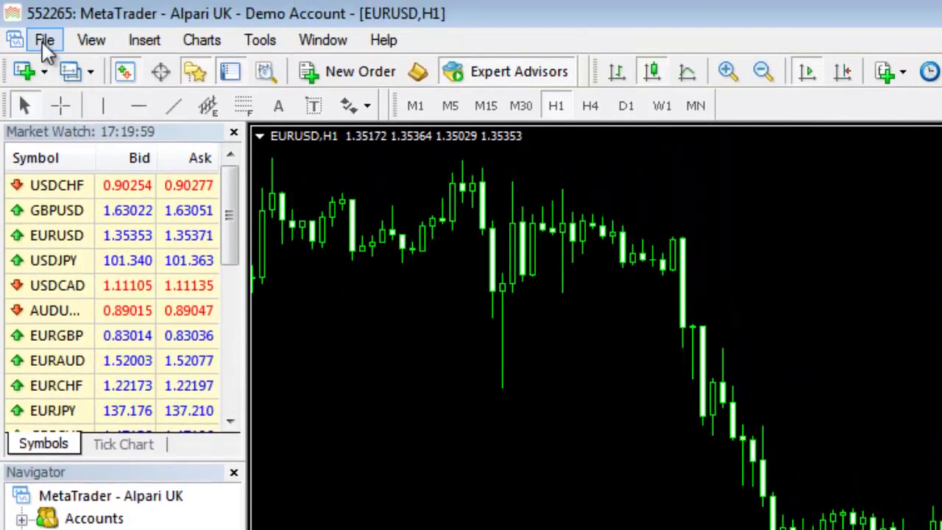
# Open the terminal's data folder from the File menu and browse into MQL4\Experts.
pyautogui.click(43, 42)
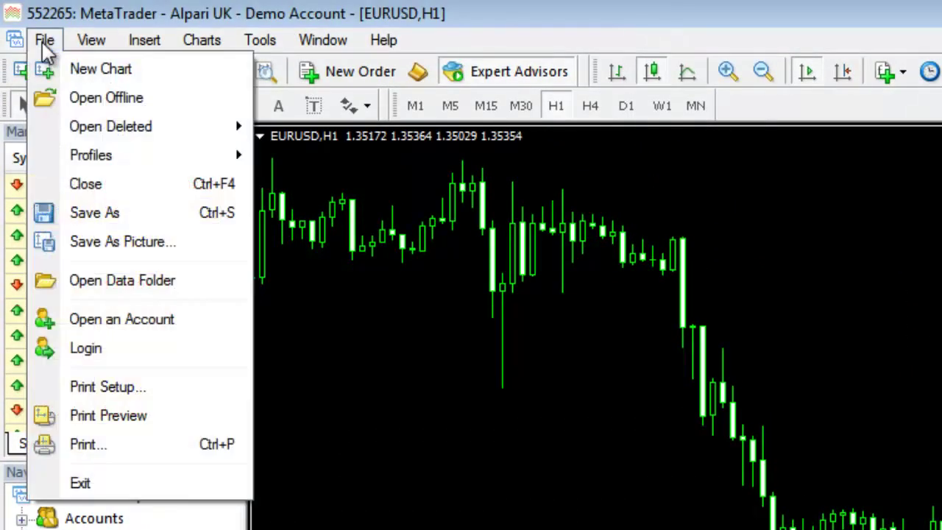
pyautogui.click(106, 289)
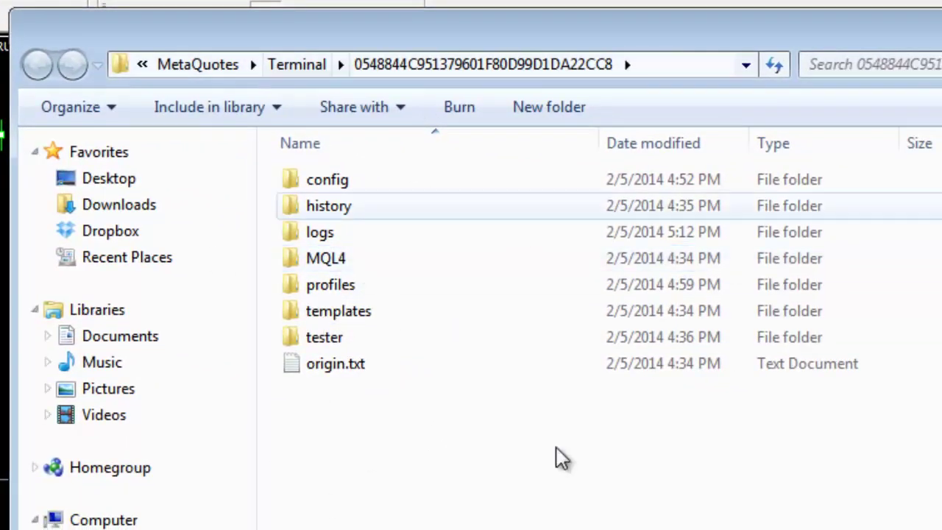
pyautogui.click(329, 268)
pyautogui.doubleClick(329, 269)
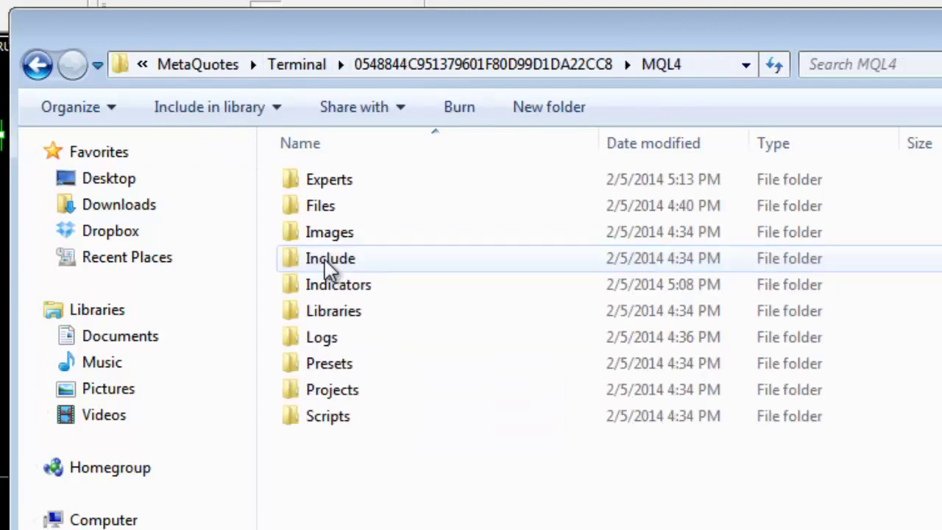
pyautogui.doubleClick(339, 187)
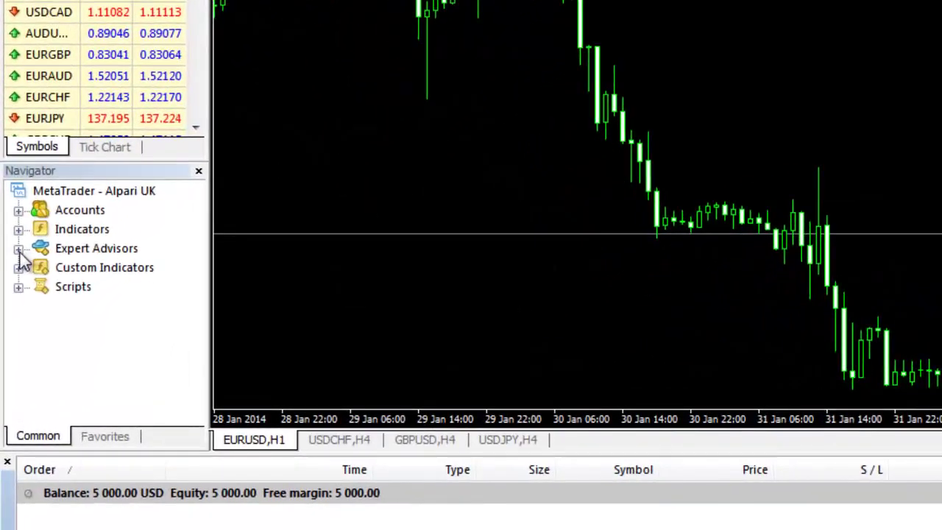
# Drag SampleExpert from Expert Advisors onto the EURUSD,H1 chart and confirm with OK.
pyautogui.click(18, 250)
pyautogui.click(101, 304)
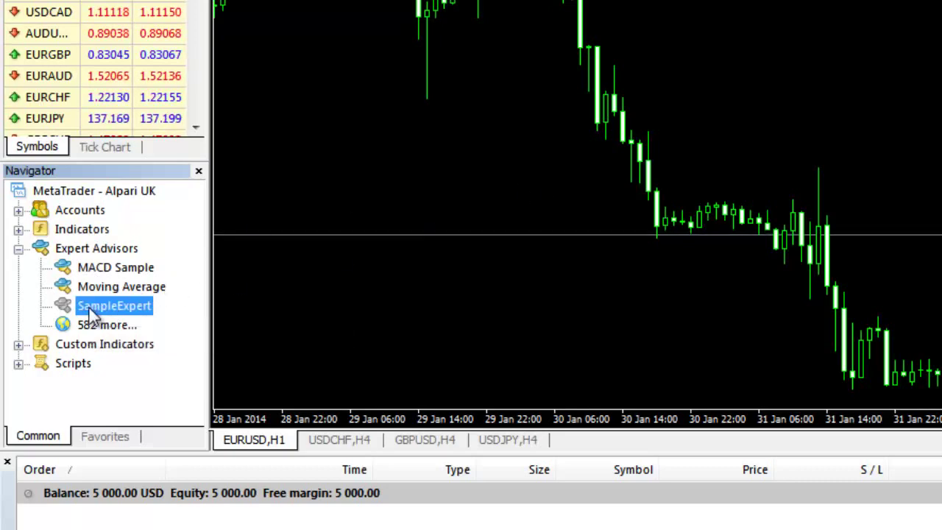
pyautogui.moveTo(90, 314); pyautogui.dragTo(715, 162)
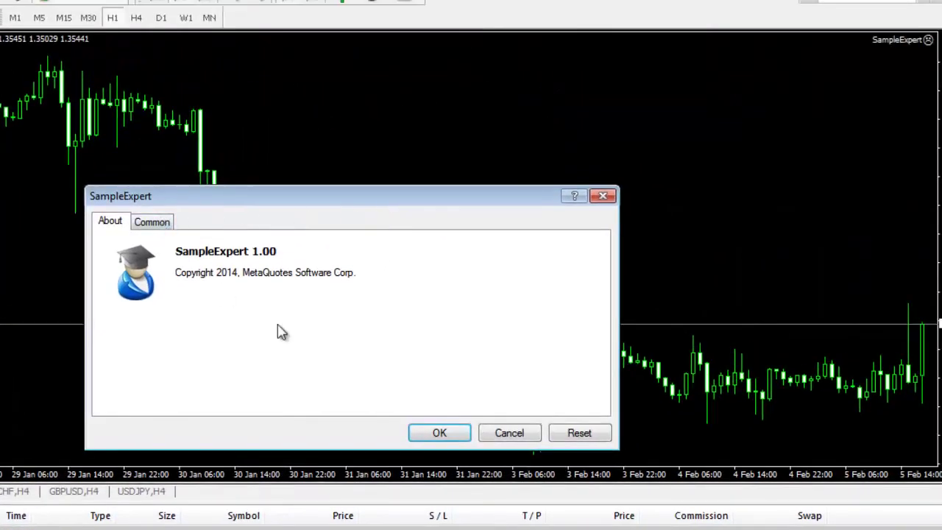
pyautogui.click(439, 435)
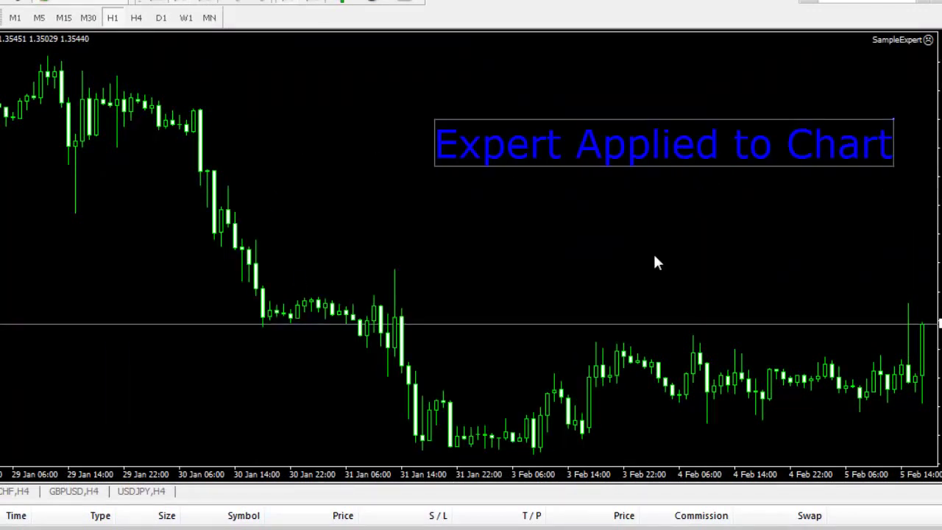
pyautogui.doubleClick(676, 143)
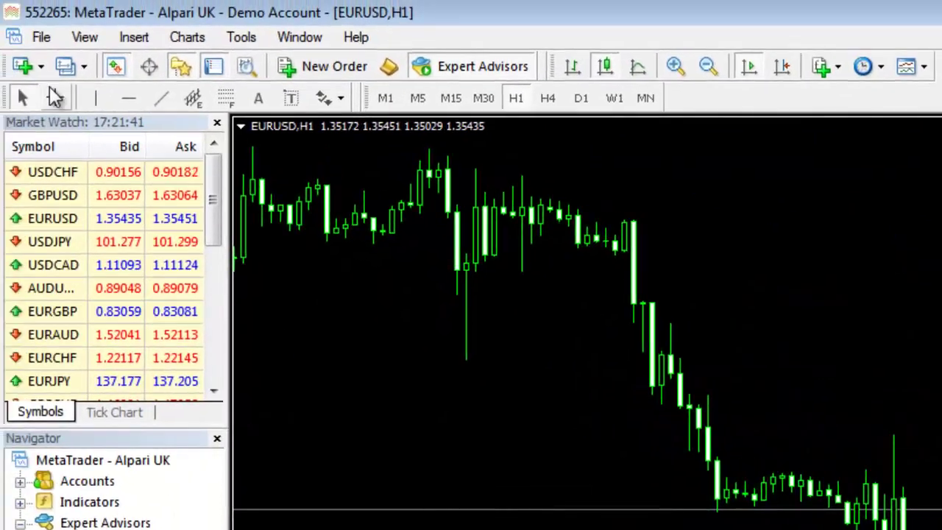
# Open the terminal's data folder and create a shortcut to its MQL4 folder.
pyautogui.click(40, 37)
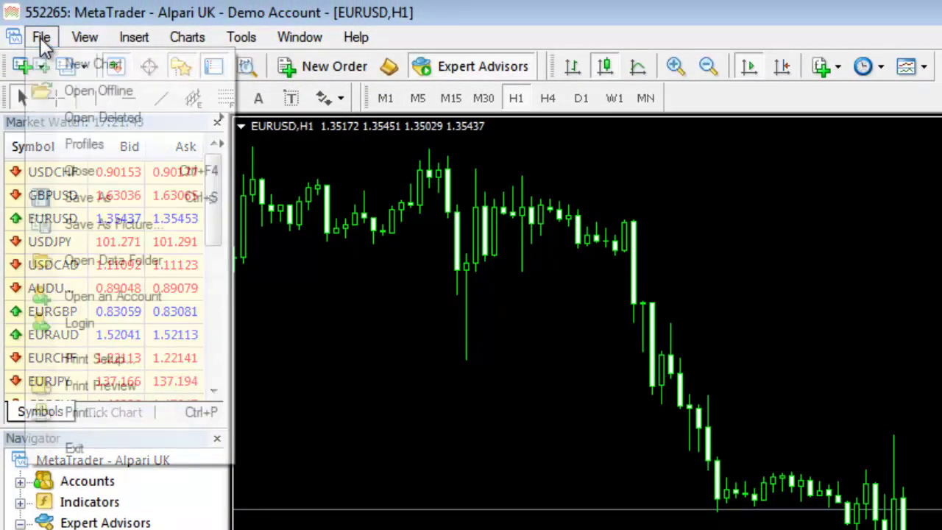
pyautogui.click(98, 264)
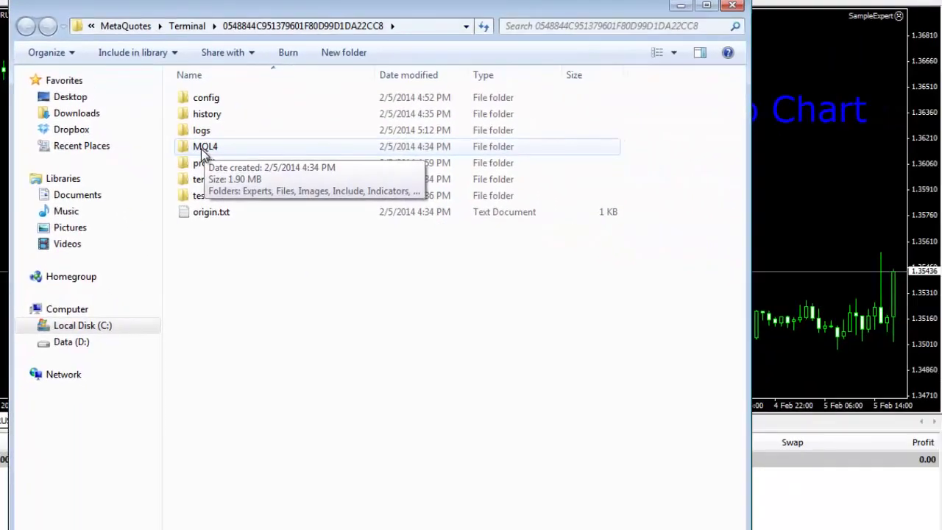
pyautogui.rightClick(571, 324)
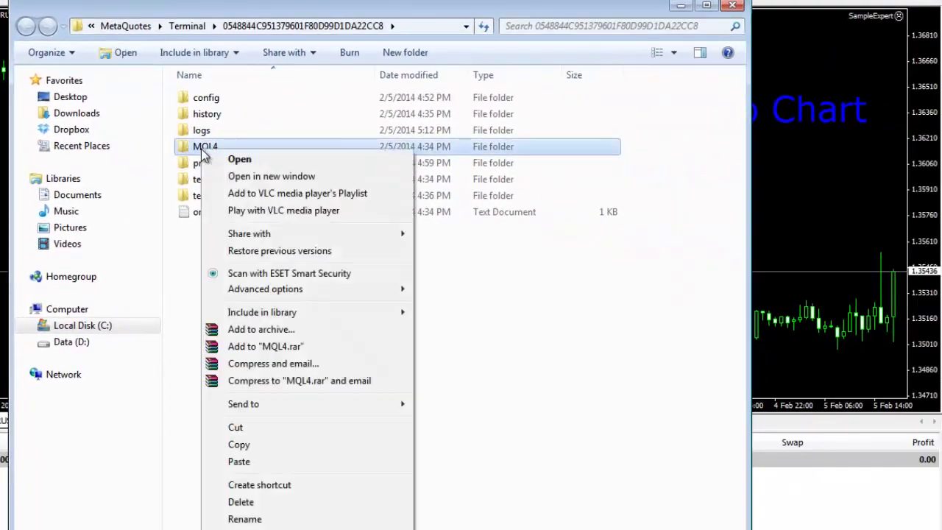
pyautogui.click(274, 488)
# Cut the MQL4 shortcut and paste it onto the desktop.
pyautogui.rightClick(214, 214)
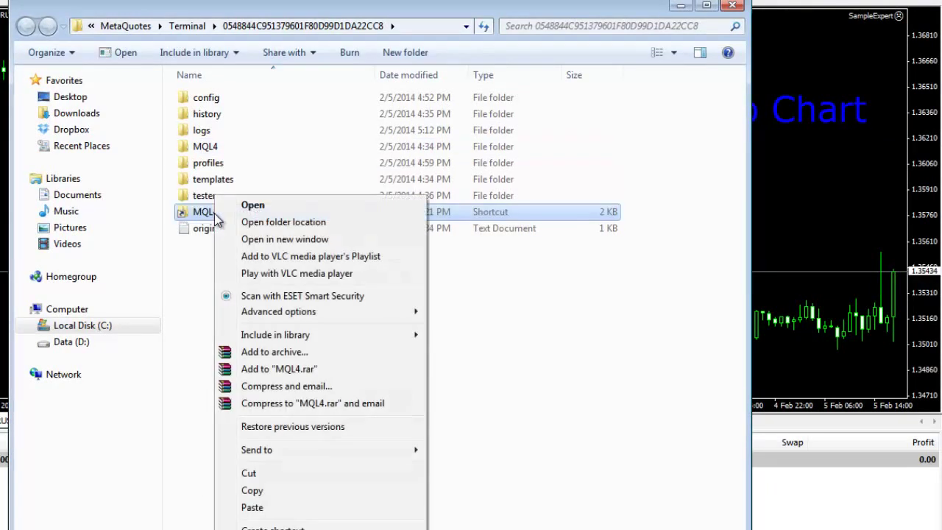
pyautogui.click(255, 477)
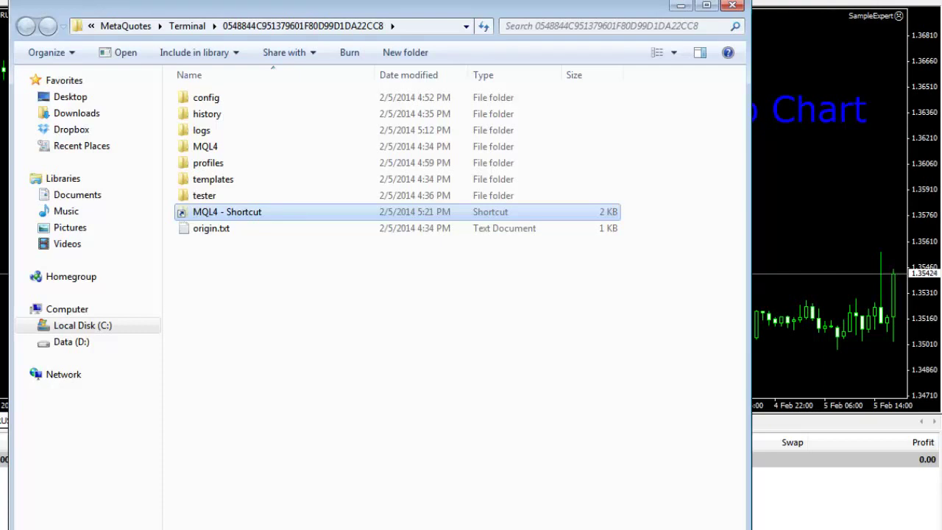
pyautogui.press('super+d')
pyautogui.rightClick(380, 131)
pyautogui.click(443, 227)
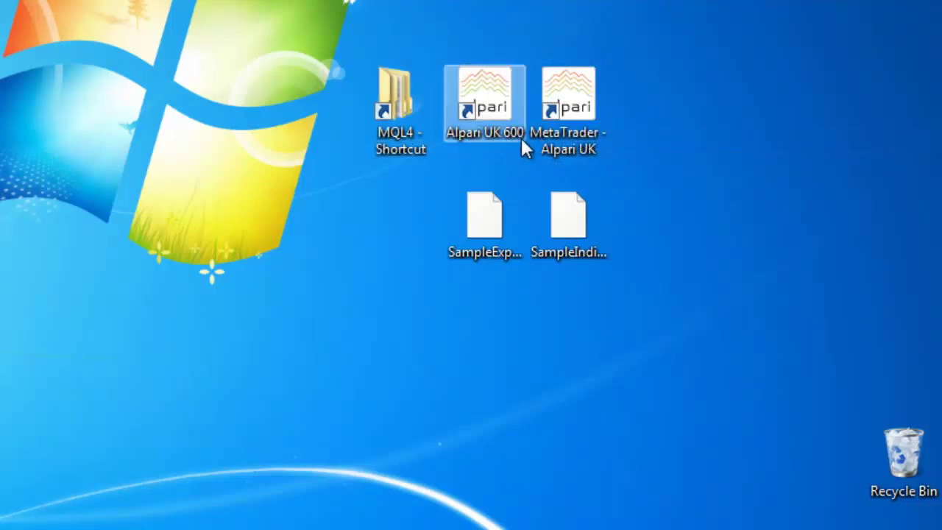
# Copy SampleIndicator.ex4 from the desktop.
pyautogui.click(405, 110)
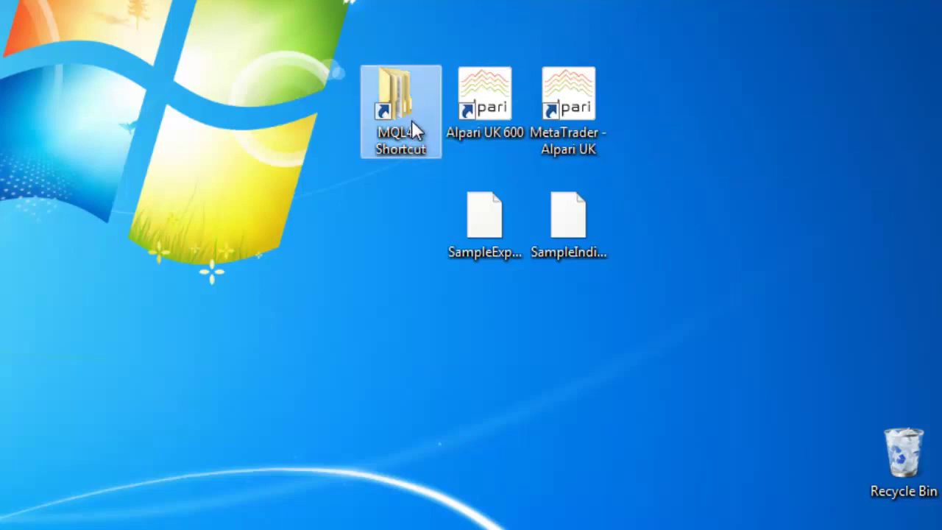
pyautogui.click(507, 228)
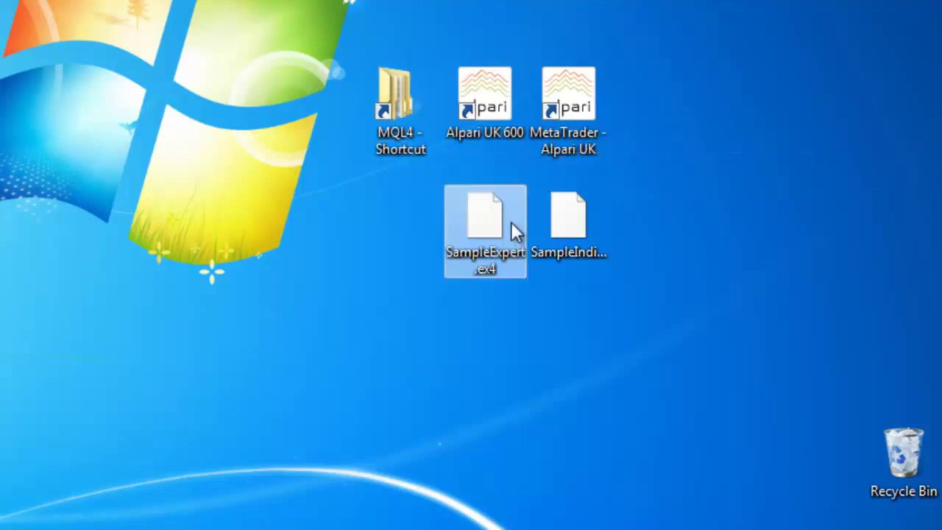
pyautogui.click(555, 237)
pyautogui.rightClick(564, 227)
pyautogui.click(400, 109)
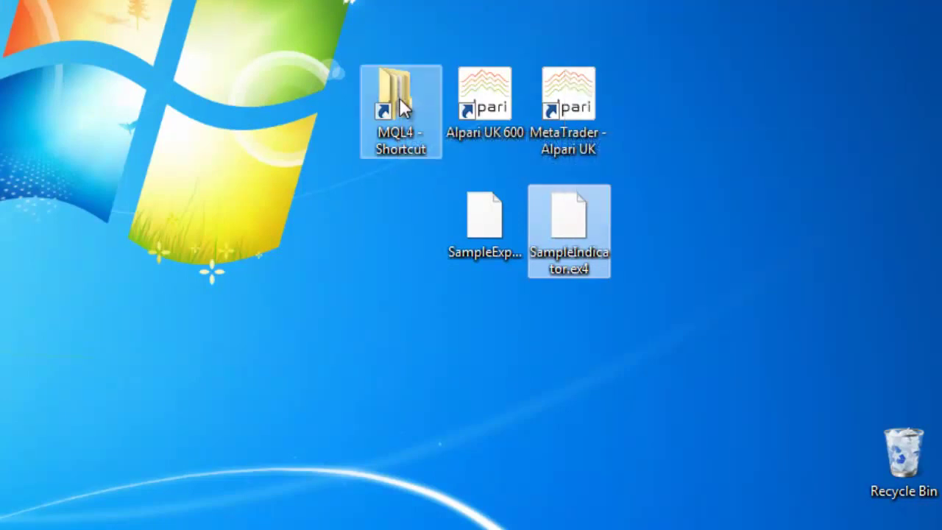
# Paste SampleIndicator.ex4 into MQL4\Indicators through the MQL4 desktop shortcut.
pyautogui.doubleClick(399, 97)
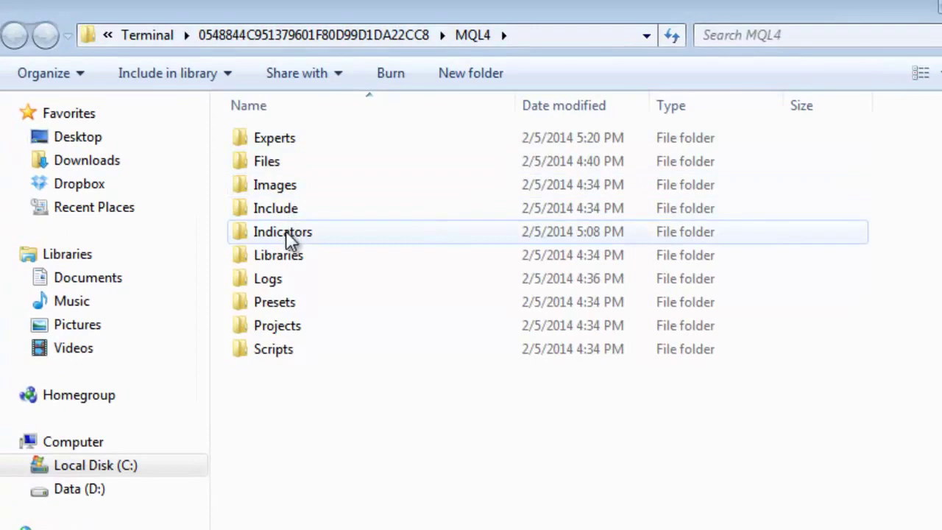
pyautogui.doubleClick(285, 230)
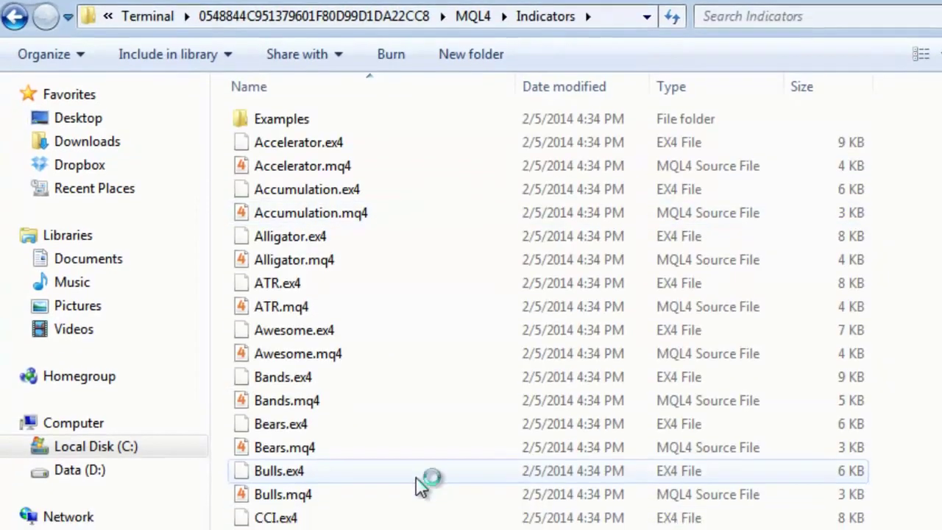
pyautogui.rightClick(419, 506)
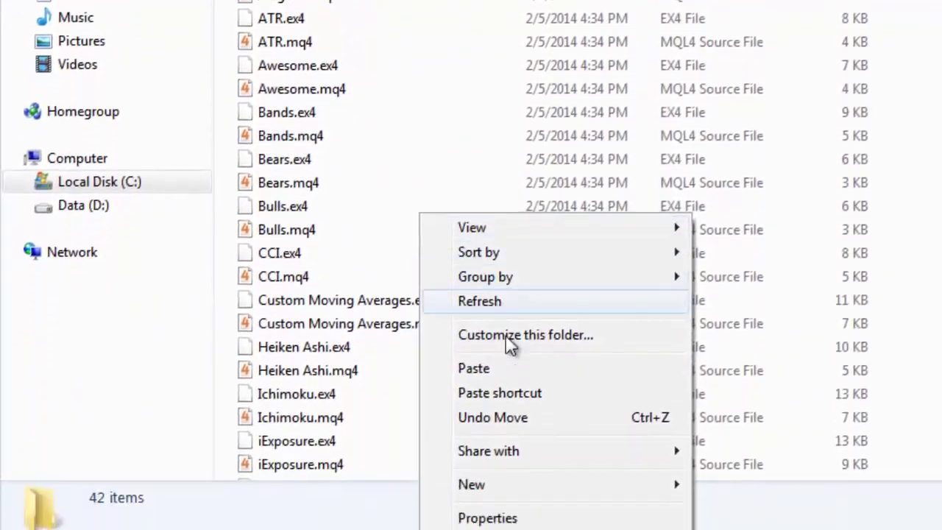
pyautogui.click(443, 491)
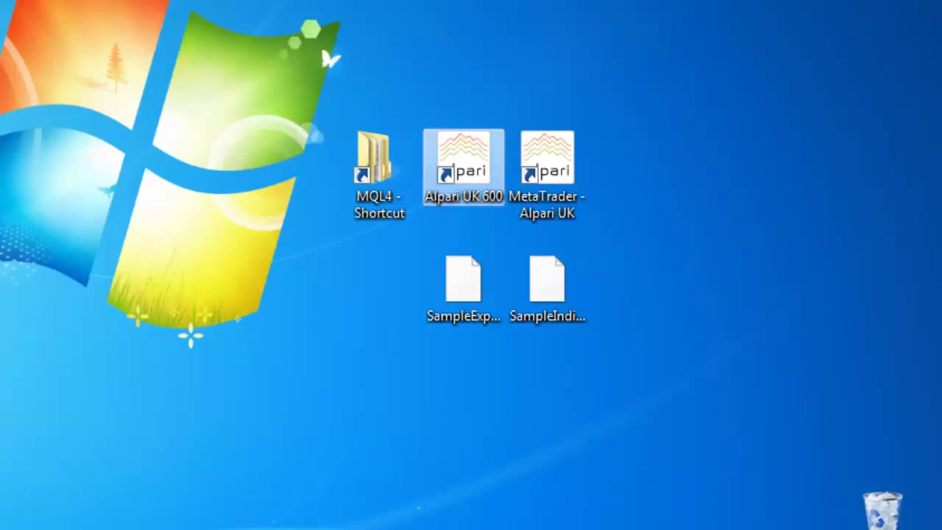
# Launch the terminal and drag SampleIndicator from Custom Indicators onto the chart, confirming with OK.
pyautogui.press('Return')
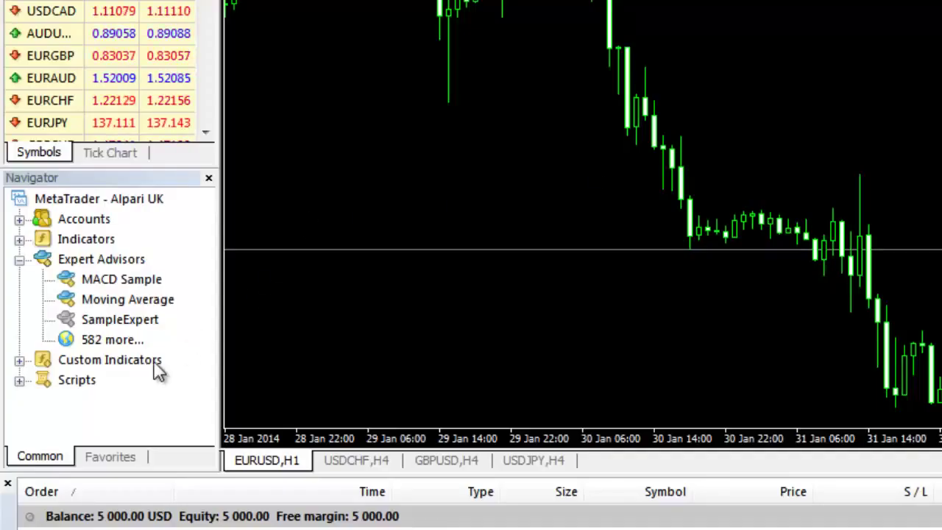
pyautogui.click(19, 360)
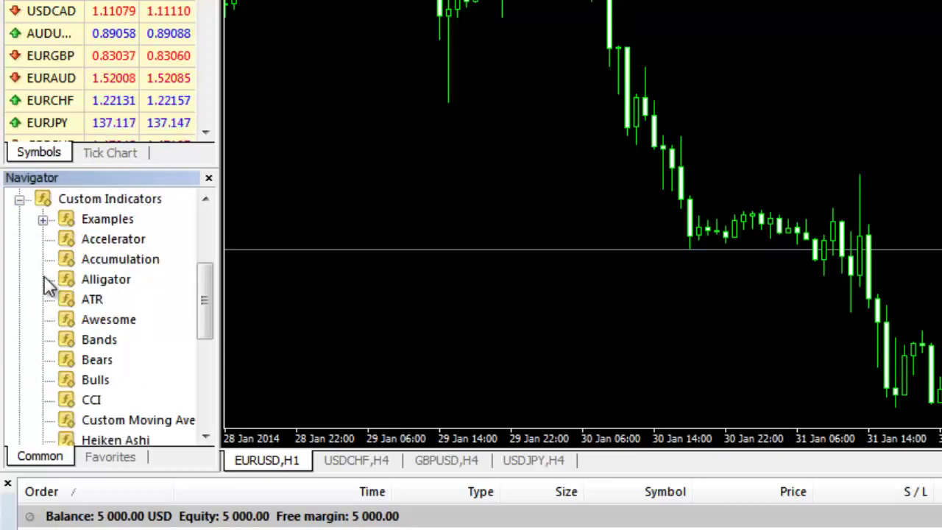
pyautogui.moveTo(206, 301); pyautogui.dragTo(205, 373)
pyautogui.click(110, 379)
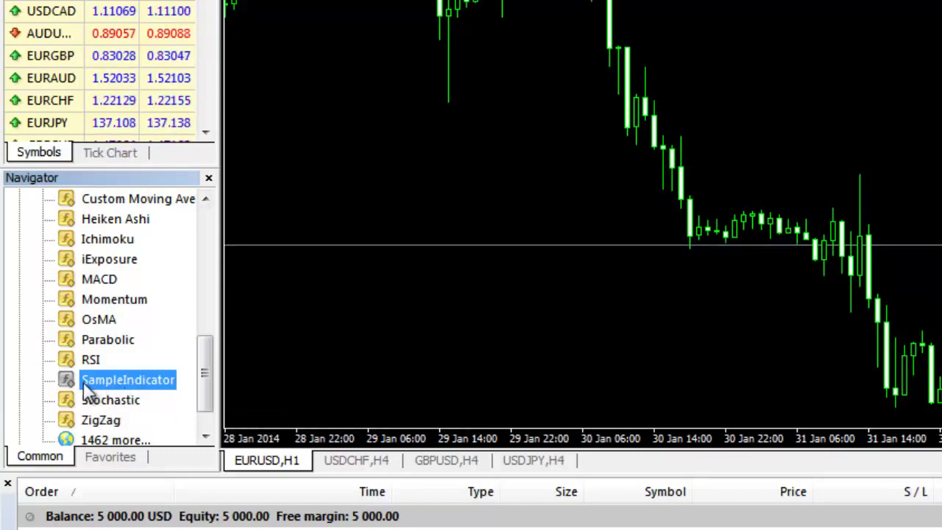
pyautogui.moveTo(79, 392); pyautogui.dragTo(753, 378)
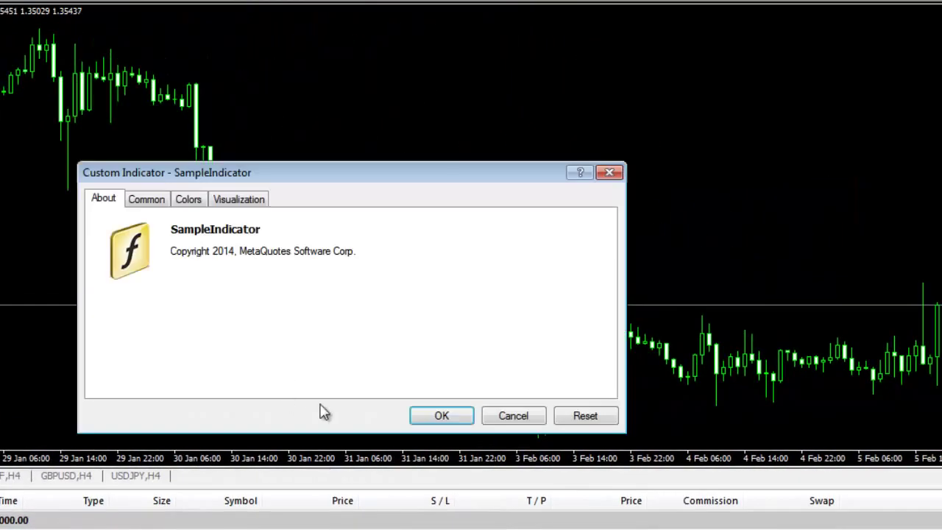
pyautogui.click(442, 416)
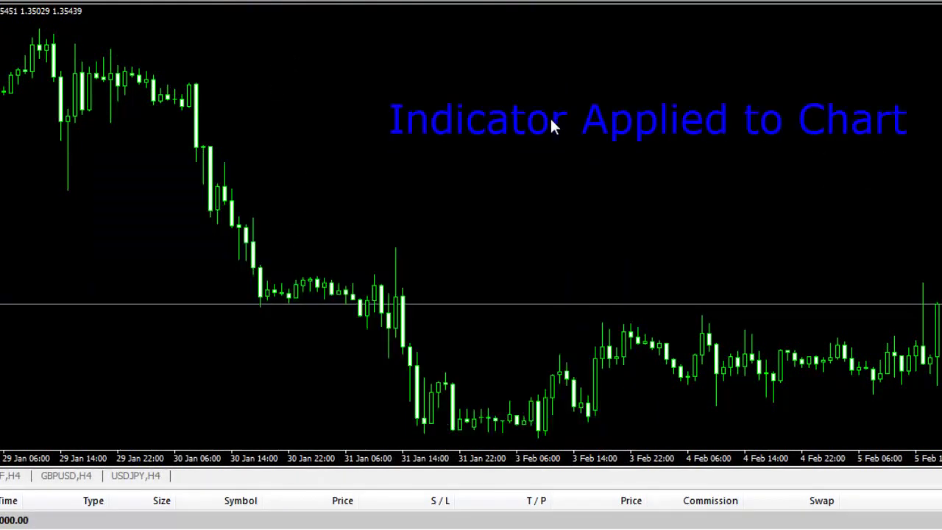
pyautogui.rightClick(370, 157)
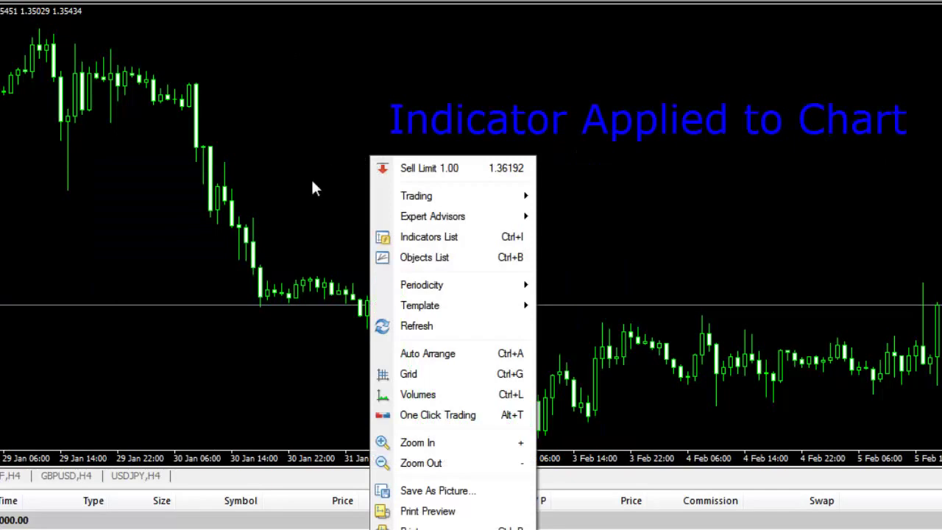
pyautogui.click(343, 267)
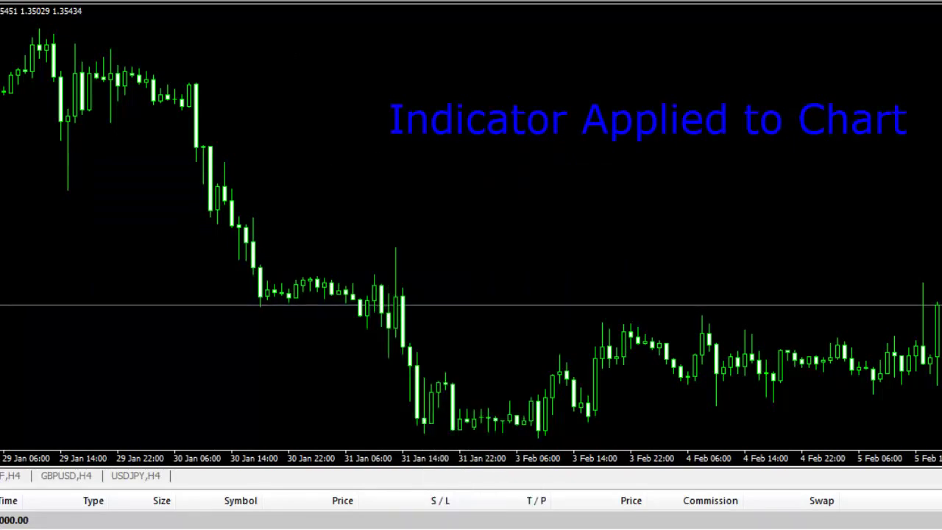